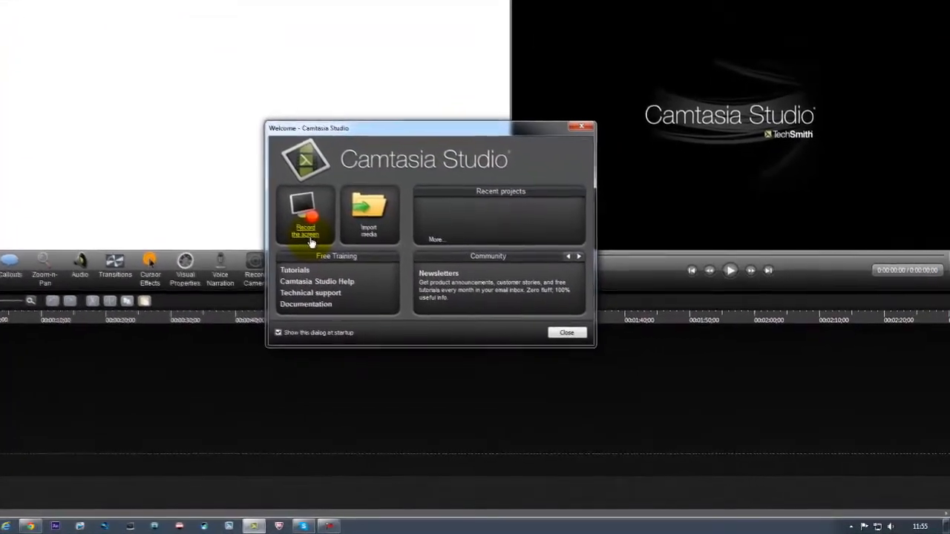
Step: Launch the screen recorder and move its window away from the centre of the desktop
{"action": "left_click", "coordinate": [300, 222]}
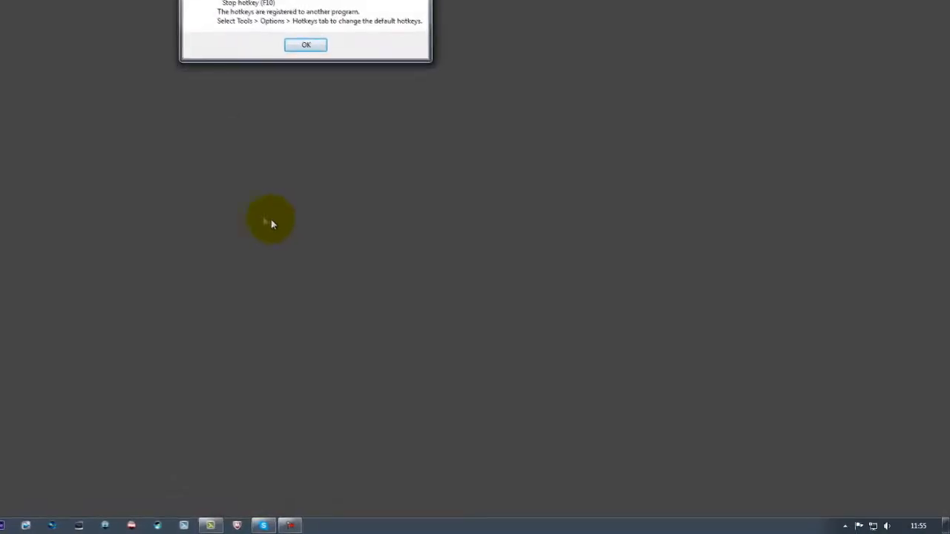
{"action": "left_click", "coordinate": [305, 45]}
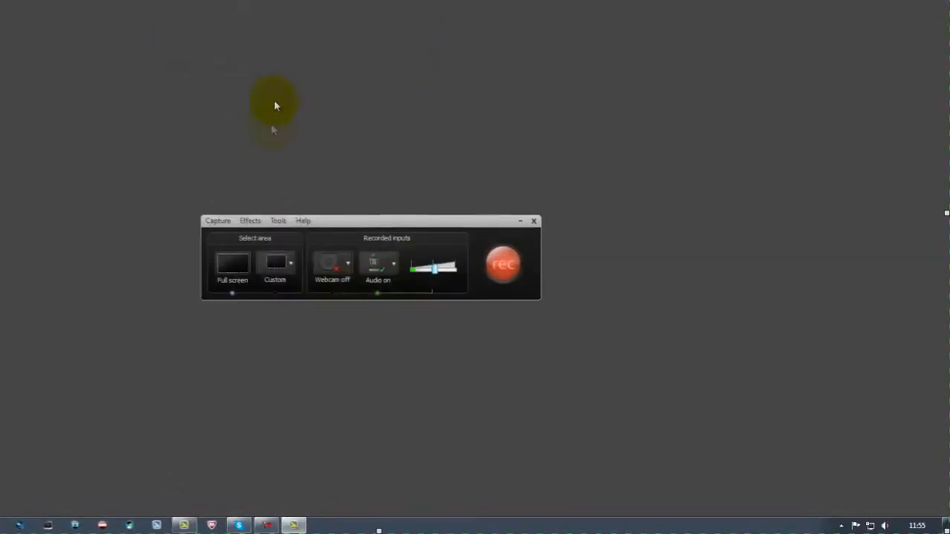
{"action": "left_click_drag", "start_coordinate": [363, 221], "coordinate": [746, 407]}
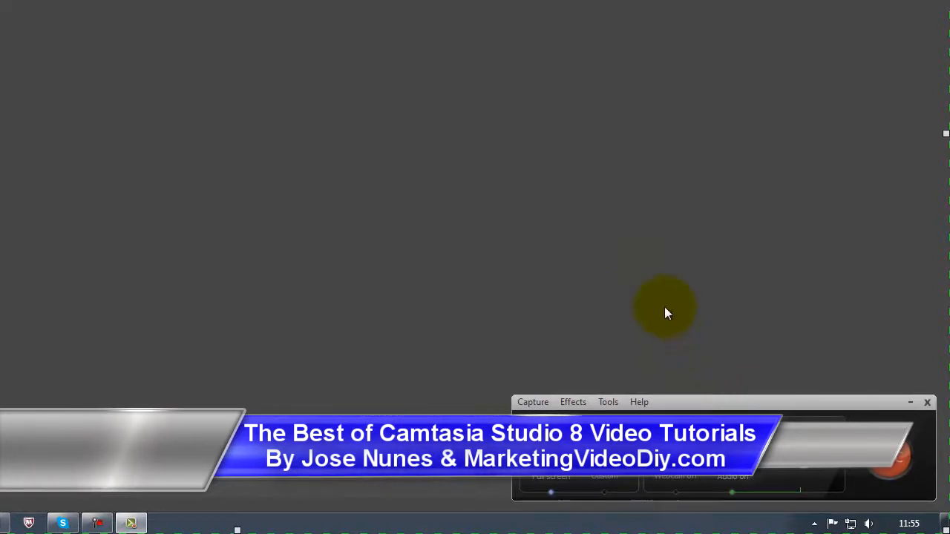
Step: Enable webcam recording, dismiss the mouse click sound notice, and disable webcam recording again
{"action": "left_click", "coordinate": [541, 403]}
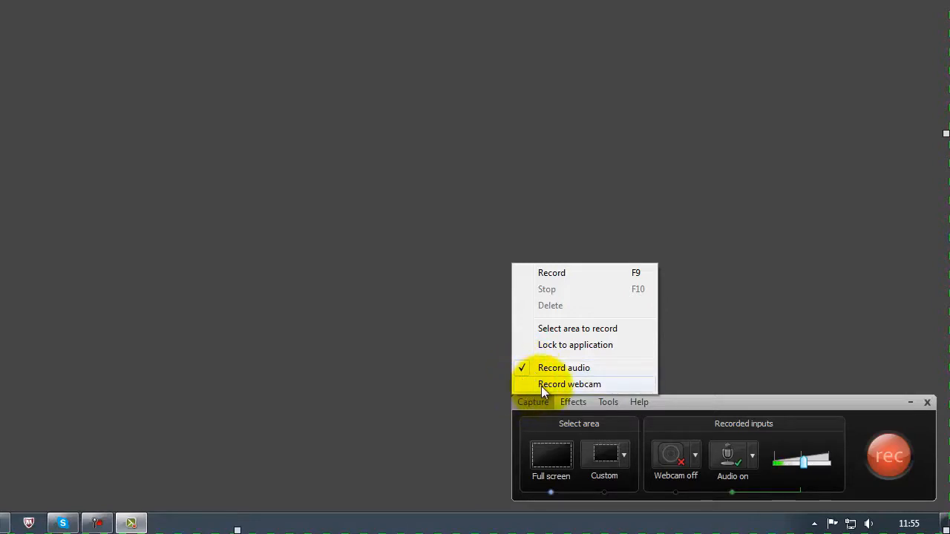
{"action": "key", "text": "Escape"}
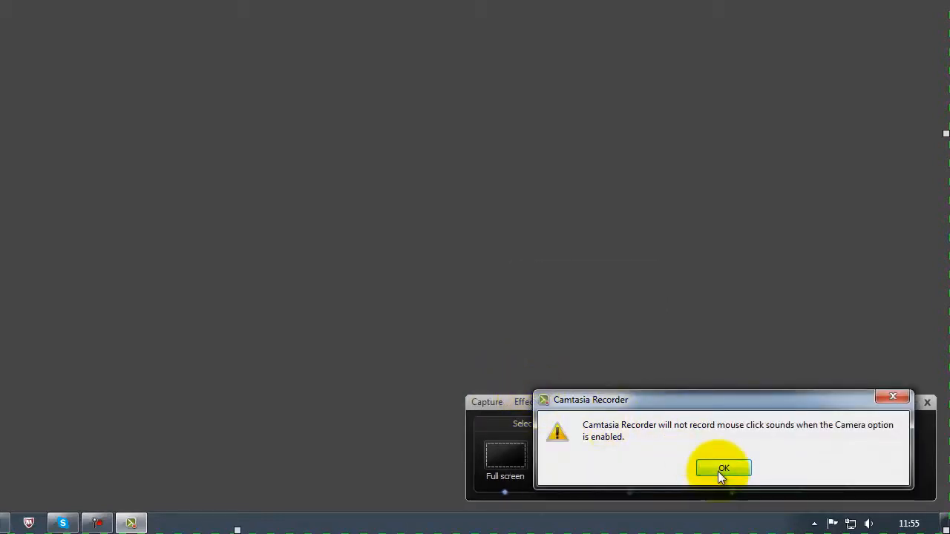
{"action": "left_click", "coordinate": [892, 397]}
{"action": "left_click", "coordinate": [488, 402]}
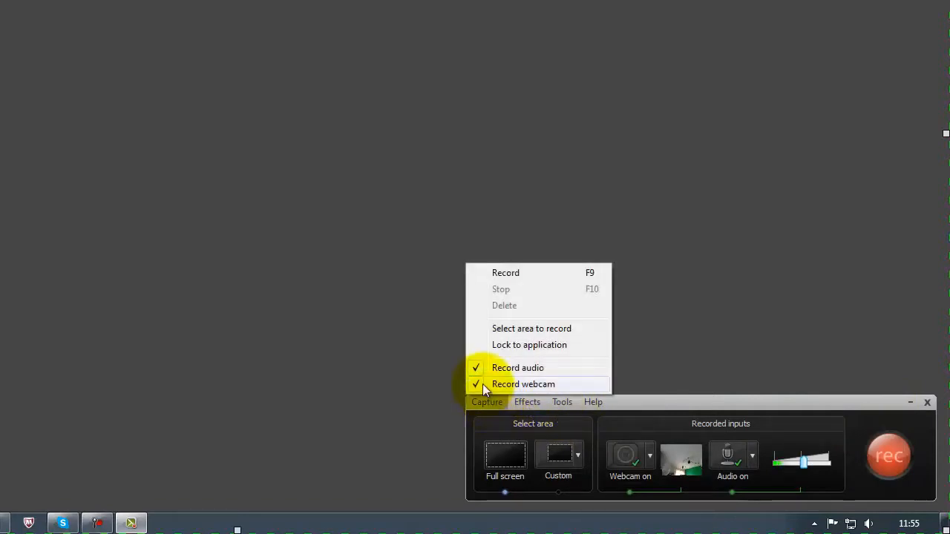
{"action": "left_click", "coordinate": [483, 383]}
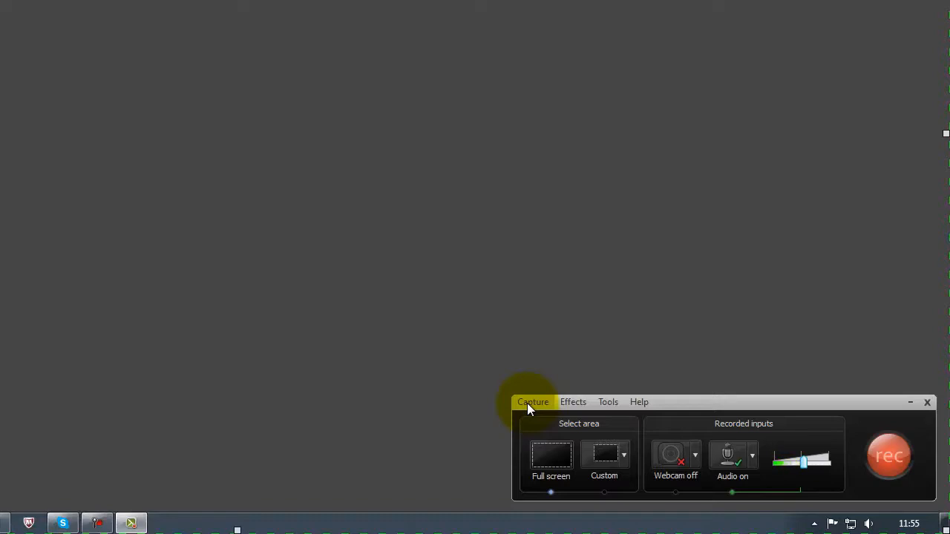
Step: Turn on the Lock to application option for the recording area
{"action": "left_click", "coordinate": [524, 403]}
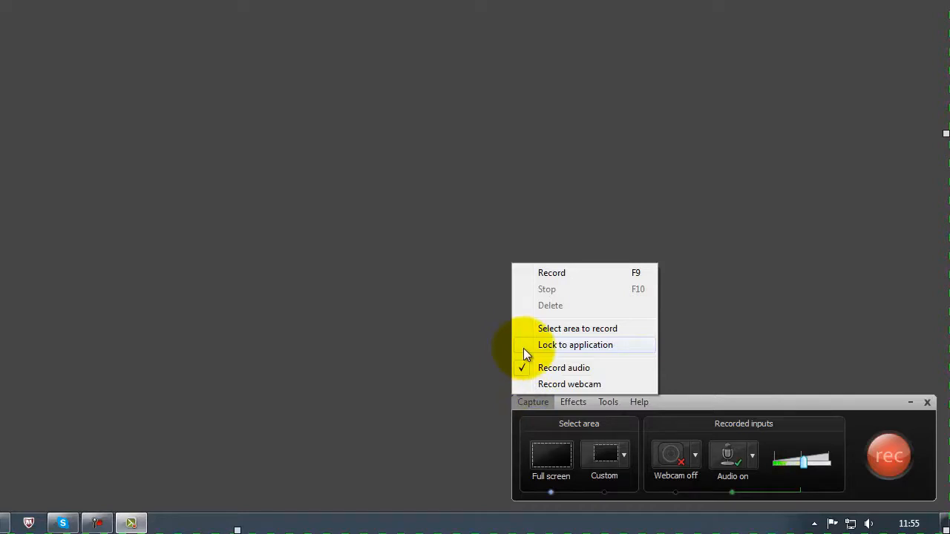
{"action": "mouse_move", "coordinate": [568, 403]}
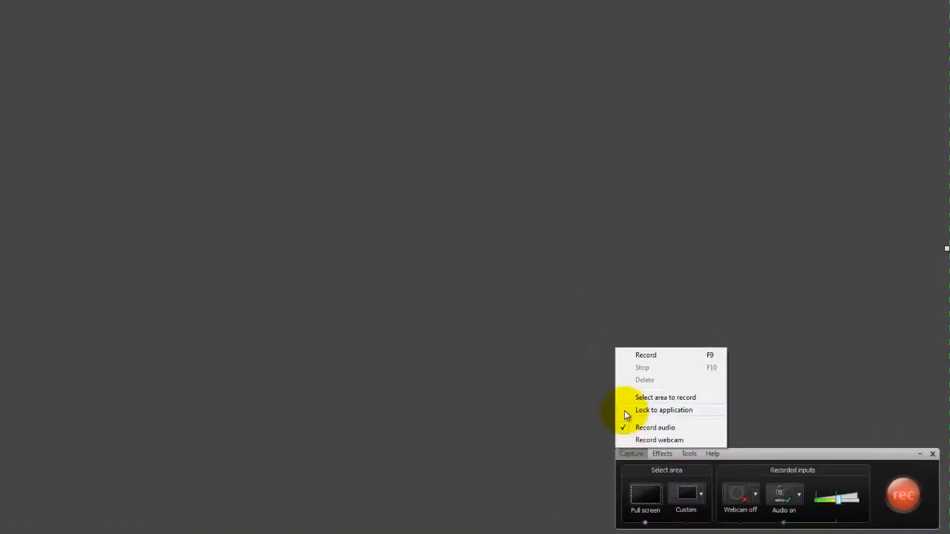
{"action": "left_click", "coordinate": [625, 411]}
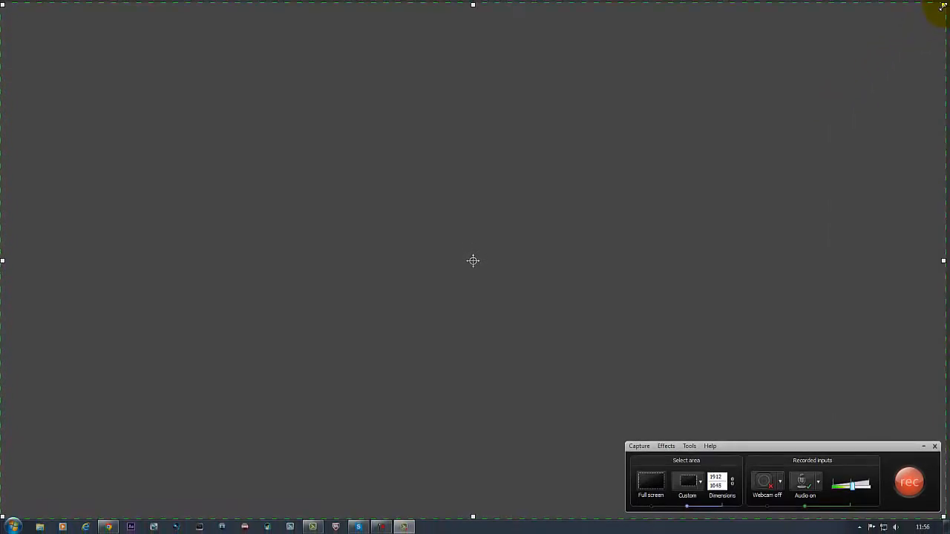
Step: Resize the custom recording area from its corners to about 1213 by 737 pixels, keeping the recorder window clear of it
{"action": "left_click_drag", "start_coordinate": [943, 6], "coordinate": [694, 157]}
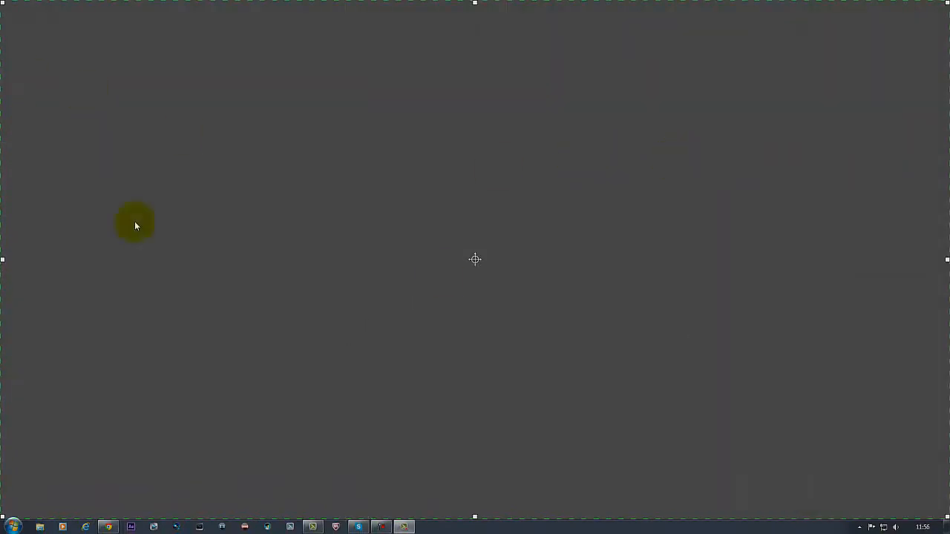
{"action": "left_click_drag", "start_coordinate": [946, 517], "coordinate": [608, 307]}
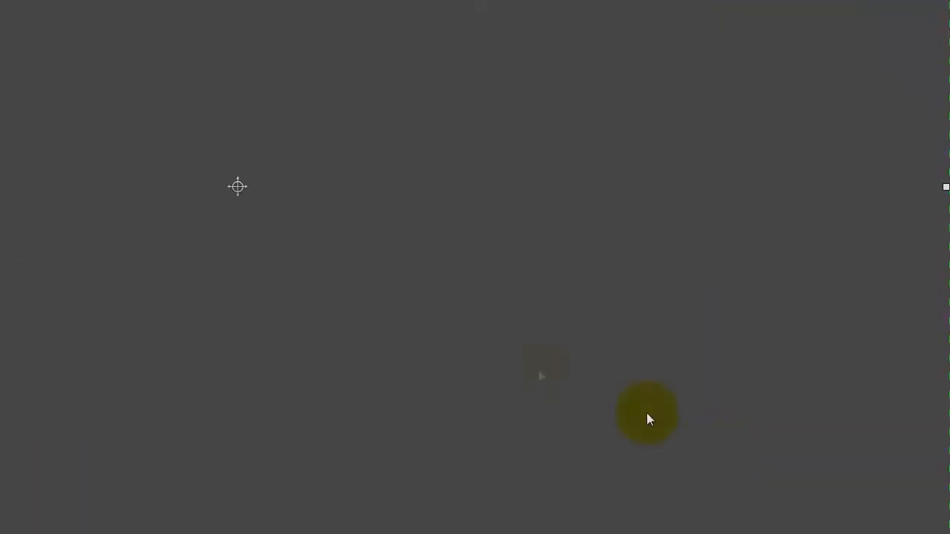
{"action": "left_click_drag", "start_coordinate": [2, 45], "coordinate": [518, 234]}
{"action": "left_click", "coordinate": [330, 229]}
{"action": "left_click", "coordinate": [320, 319]}
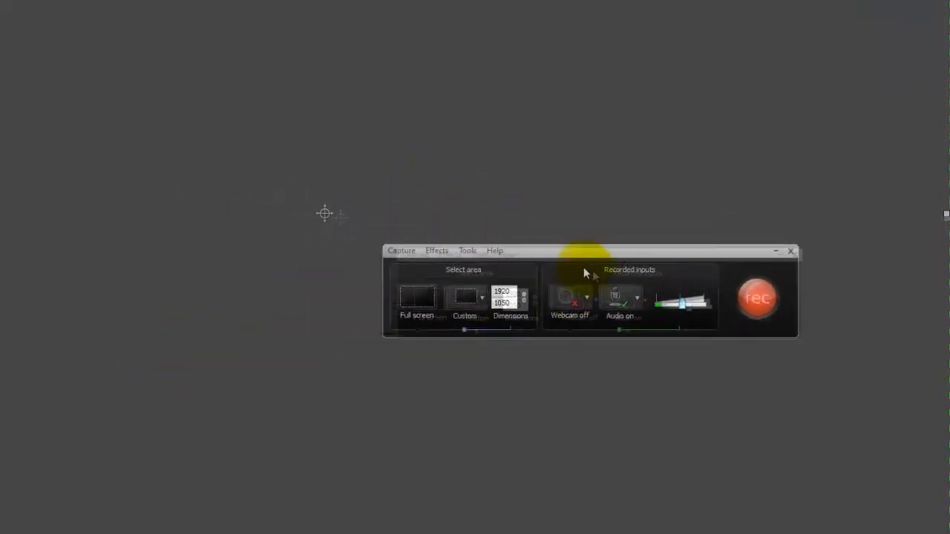
{"action": "left_click_drag", "start_coordinate": [576, 253], "coordinate": [639, 362]}
{"action": "left_click_drag", "start_coordinate": [946, 4], "coordinate": [576, 178]}
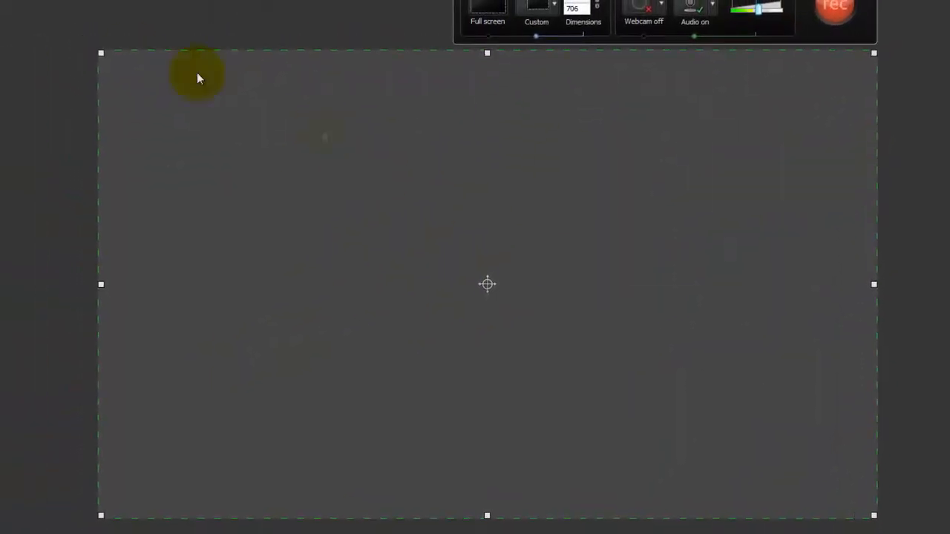
{"action": "mouse_move", "coordinate": [111, 67]}
{"action": "left_mouse_down"}
{"action": "mouse_move", "coordinate": [97, 47]}
{"action": "mouse_move", "coordinate": [110, 62]}
{"action": "left_mouse_up"}
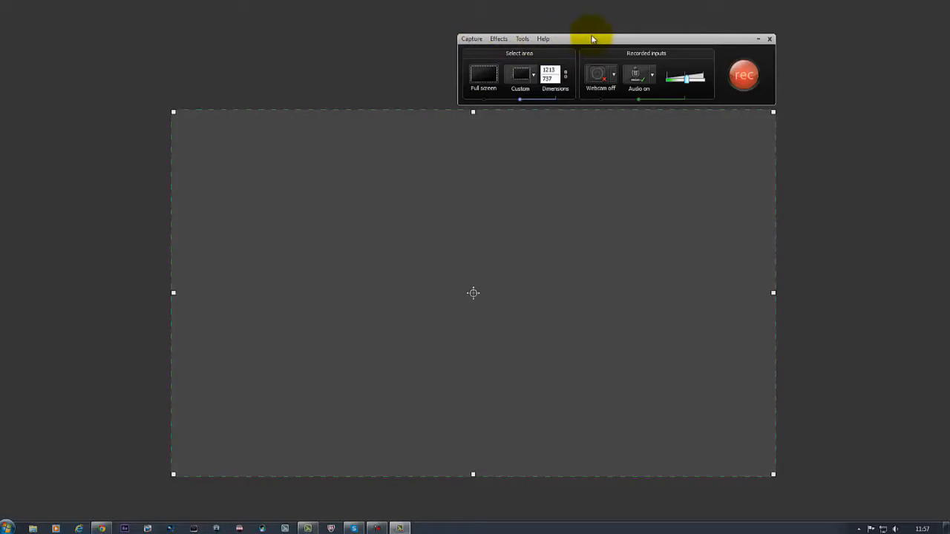
Step: Set the recording area to full screen and move the recorder window near the desktop's corner
{"action": "left_click", "coordinate": [483, 79]}
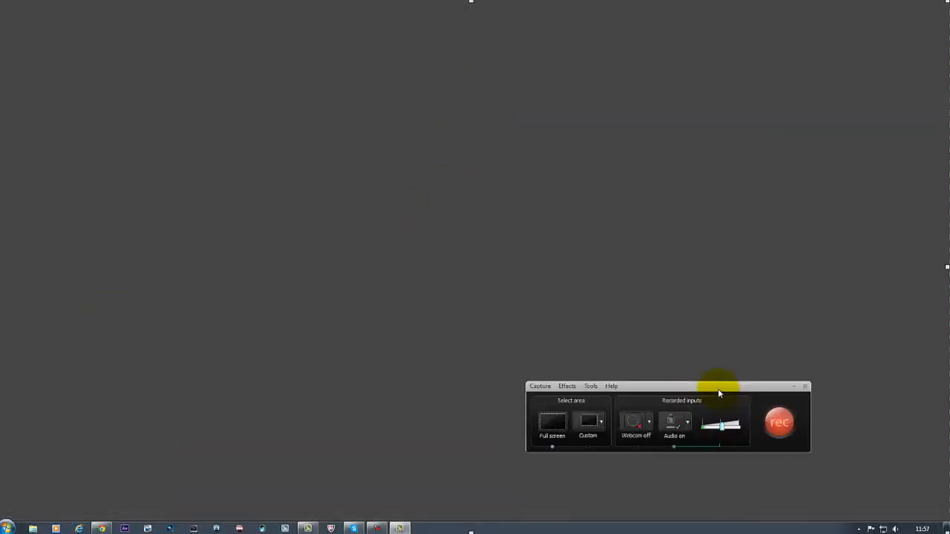
{"action": "left_click_drag", "start_coordinate": [740, 383], "coordinate": [852, 432]}
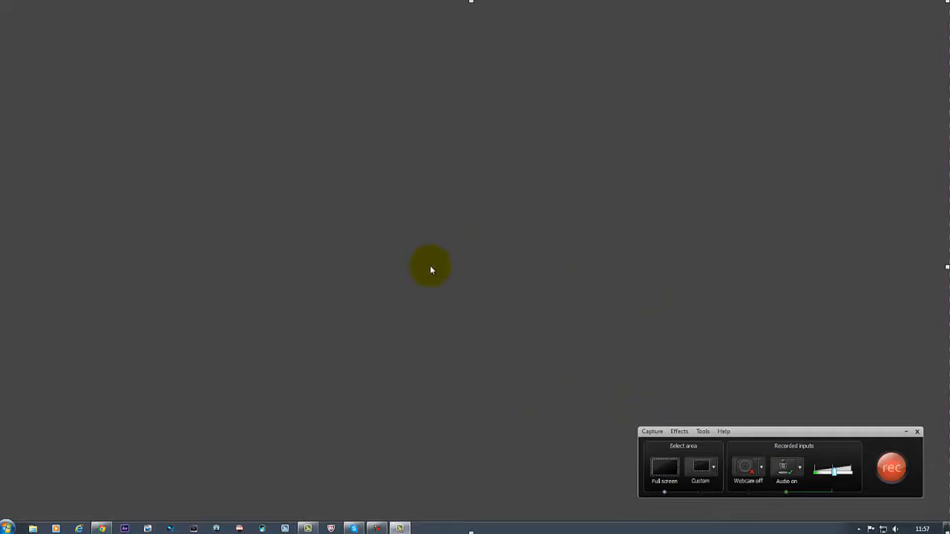
Step: Choose Highlight cursor & clicks as the cursor effect for the recording
{"action": "left_click", "coordinate": [653, 431]}
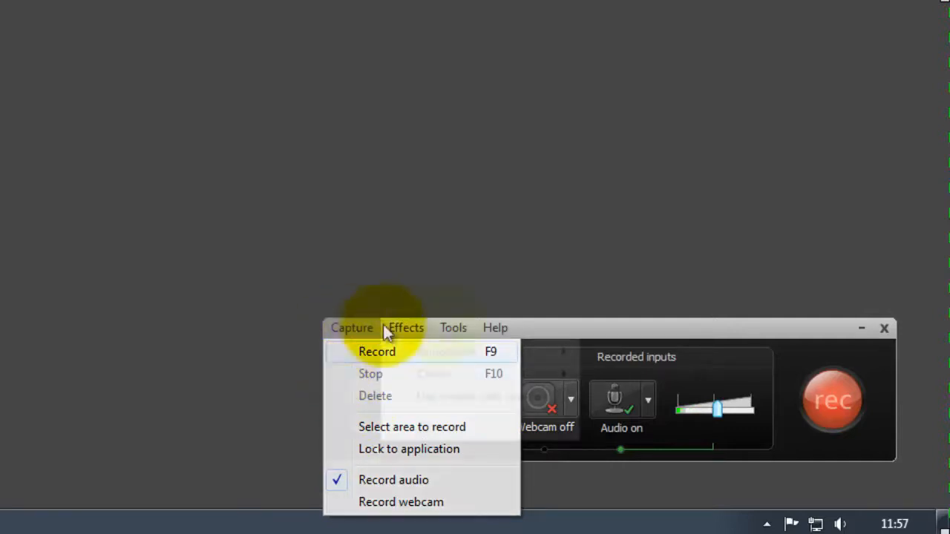
{"action": "mouse_move", "coordinate": [390, 336]}
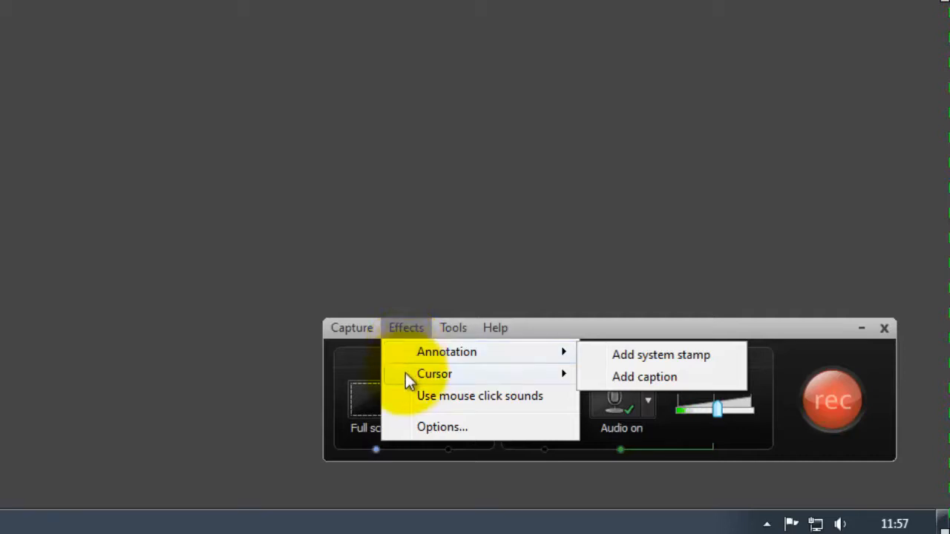
{"action": "mouse_move", "coordinate": [405, 375]}
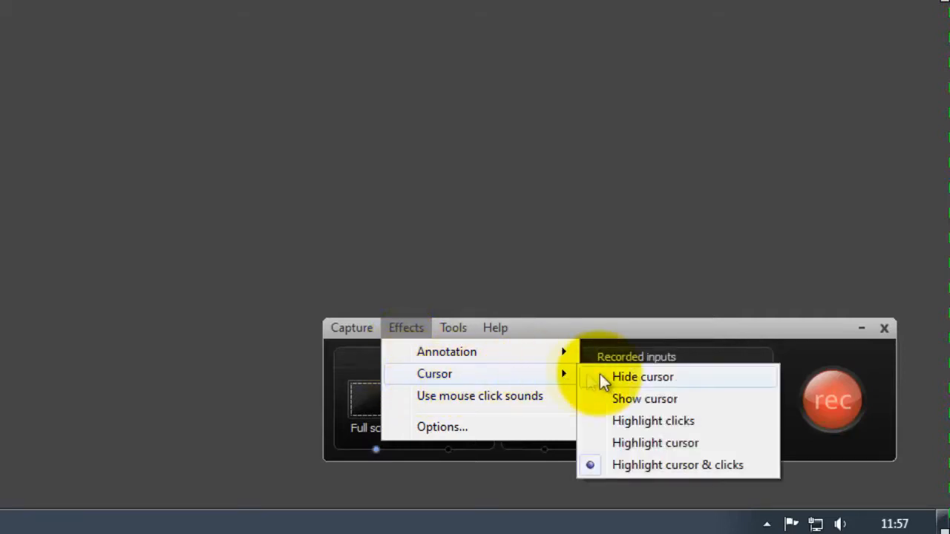
{"action": "left_click", "coordinate": [588, 465]}
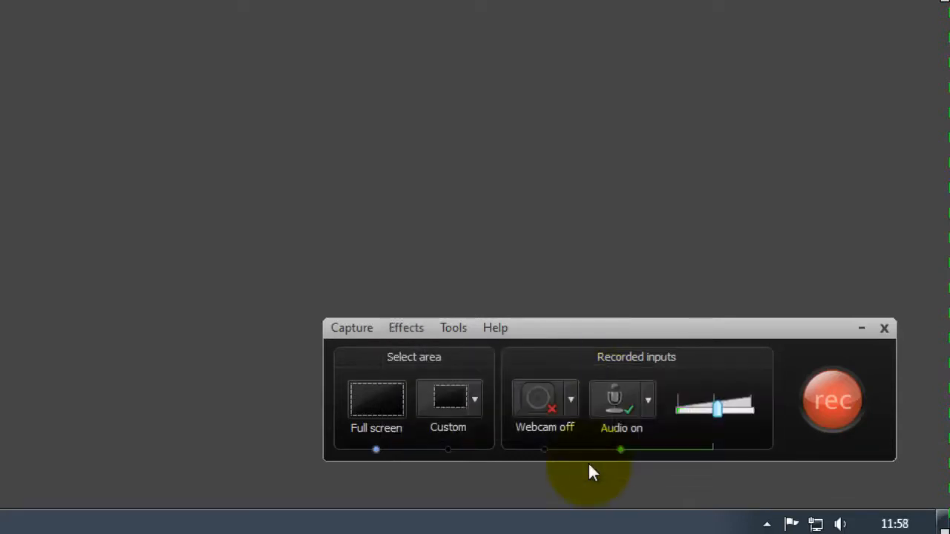
Step: Examine the cursor settings in the effects options, switching the option for cursor effects editable in Camtasia Studio on and off again
{"action": "left_click", "coordinate": [421, 336]}
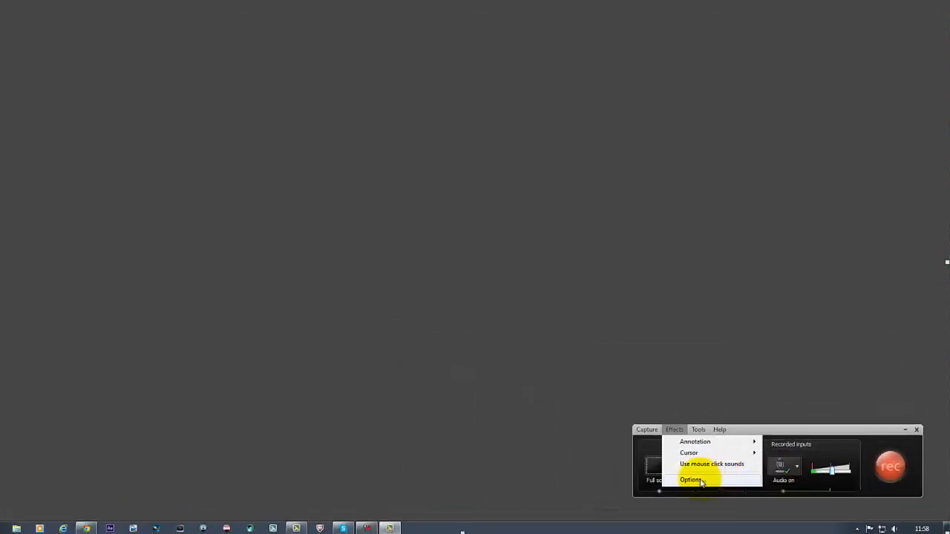
{"action": "left_click", "coordinate": [691, 480]}
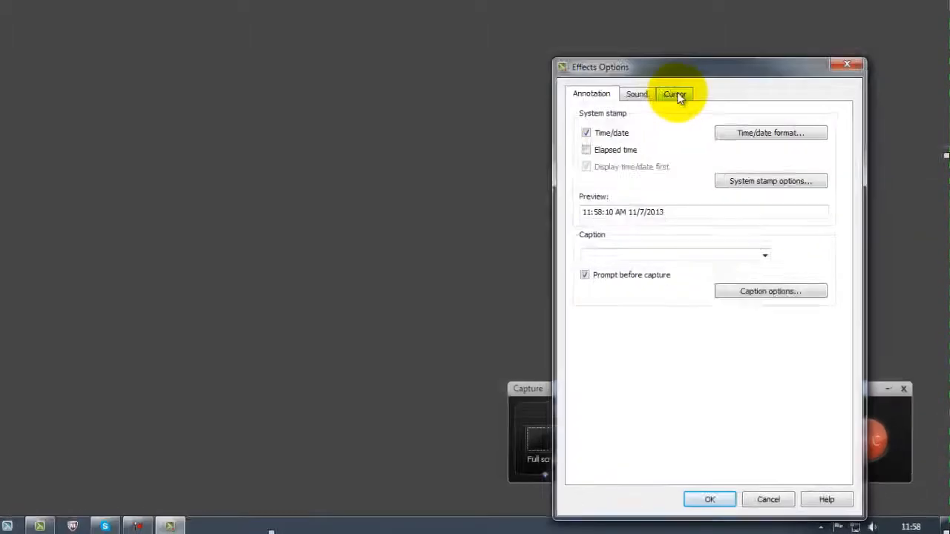
{"action": "left_click", "coordinate": [677, 96]}
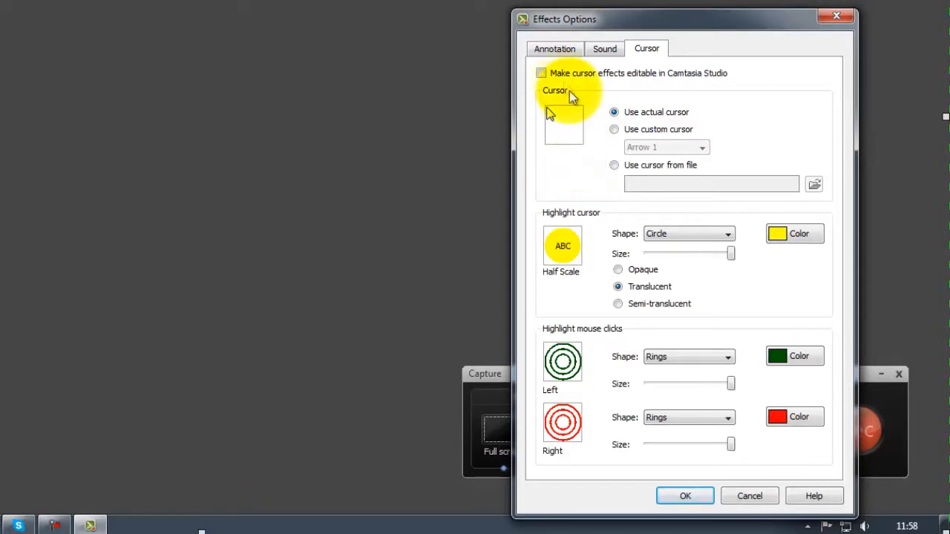
{"action": "left_click", "coordinate": [541, 73]}
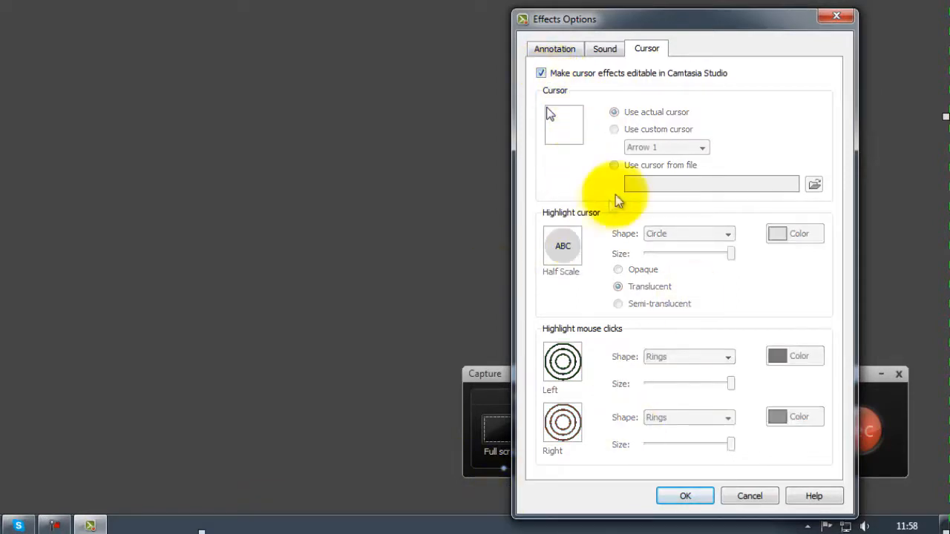
{"action": "left_click", "coordinate": [542, 73]}
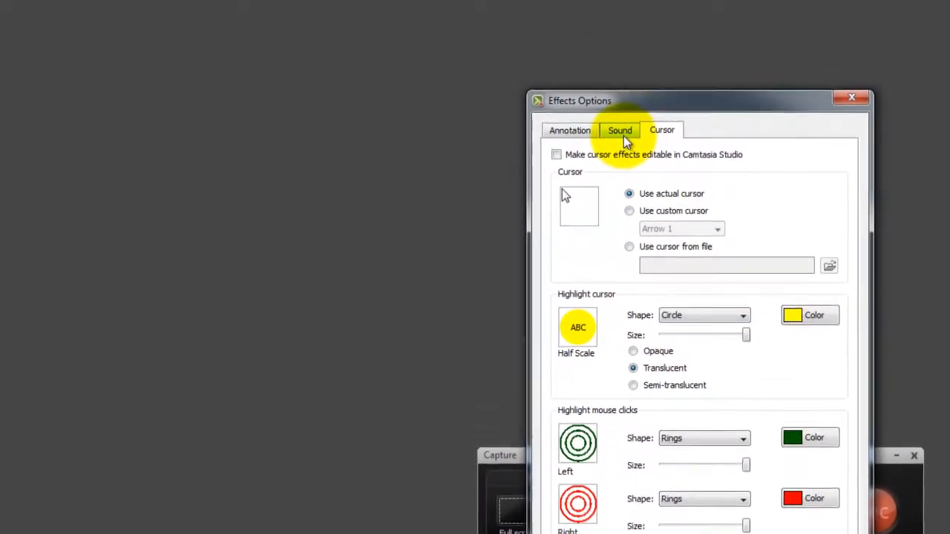
Step: Preview the mouse button down and up sounds, check the annotation settings, and close the effects options
{"action": "left_click", "coordinate": [619, 114]}
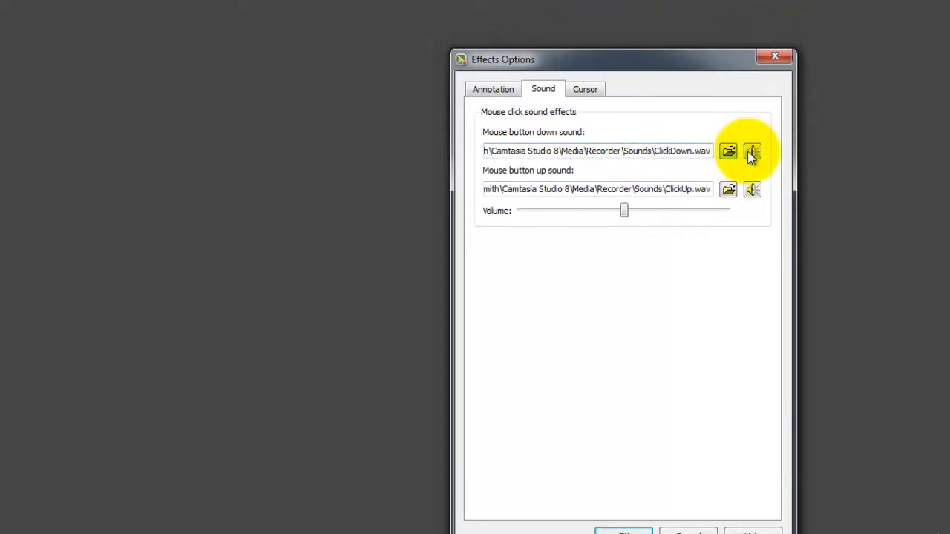
{"action": "left_click", "coordinate": [752, 152]}
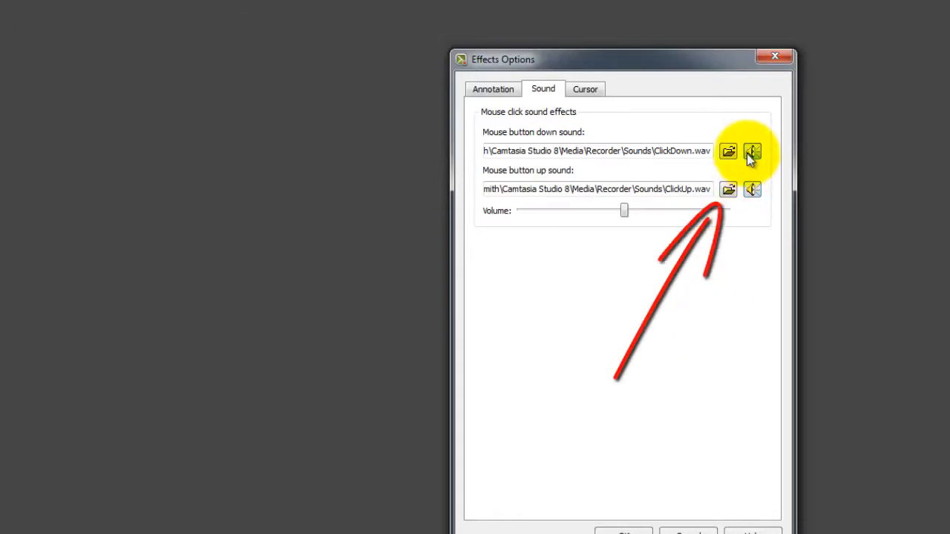
{"action": "left_click", "coordinate": [752, 189]}
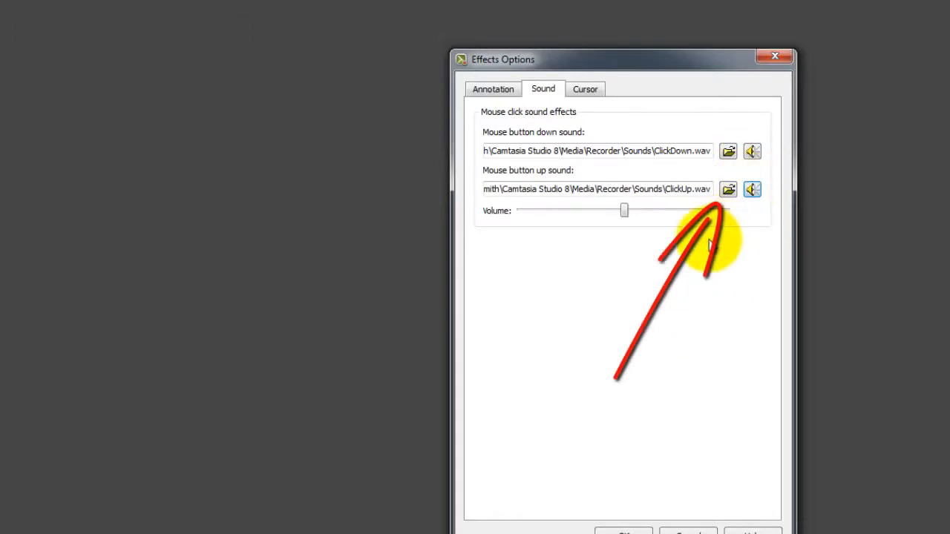
{"action": "left_click", "coordinate": [493, 90]}
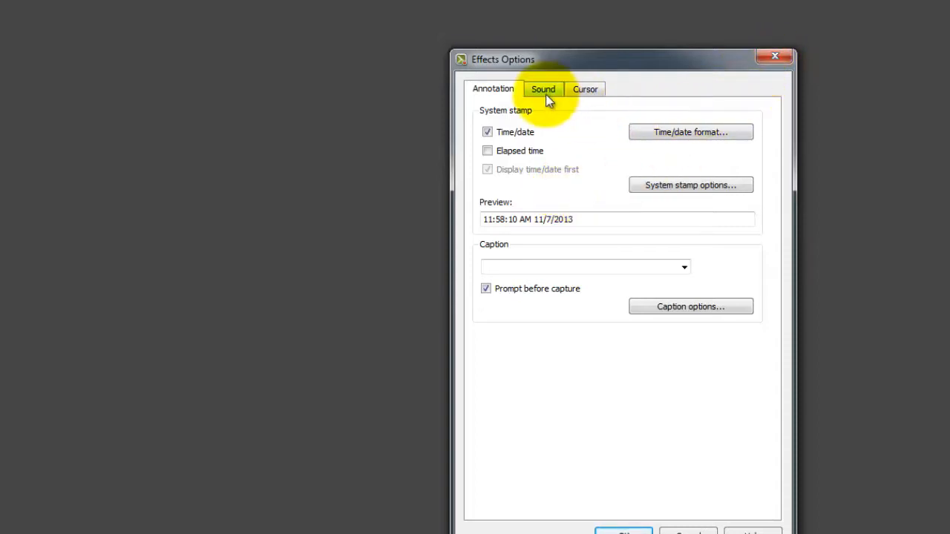
{"action": "left_click", "coordinate": [775, 56]}
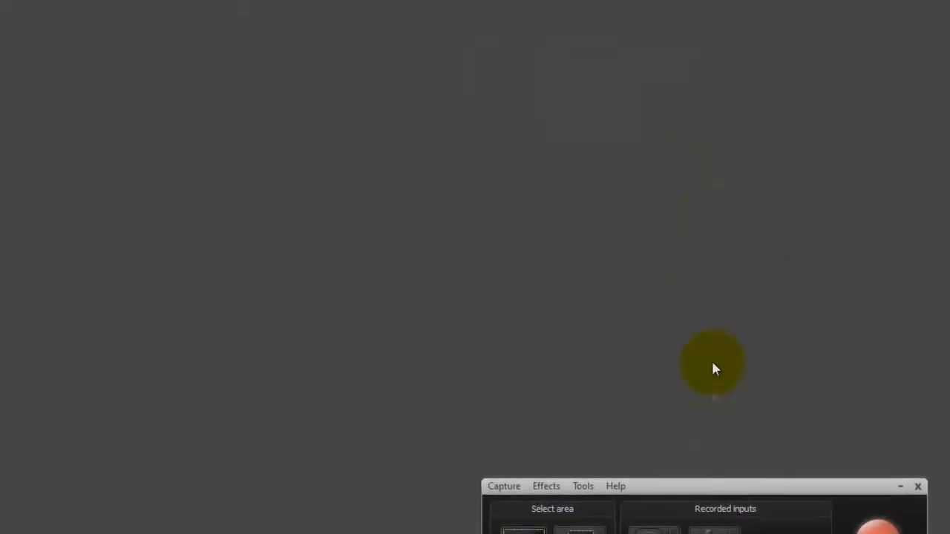
Step: Review the General, Inputs, Hotkeys and Program settings in the recorder's options, close them and dismiss the hotkey message
{"action": "left_click", "coordinate": [660, 478]}
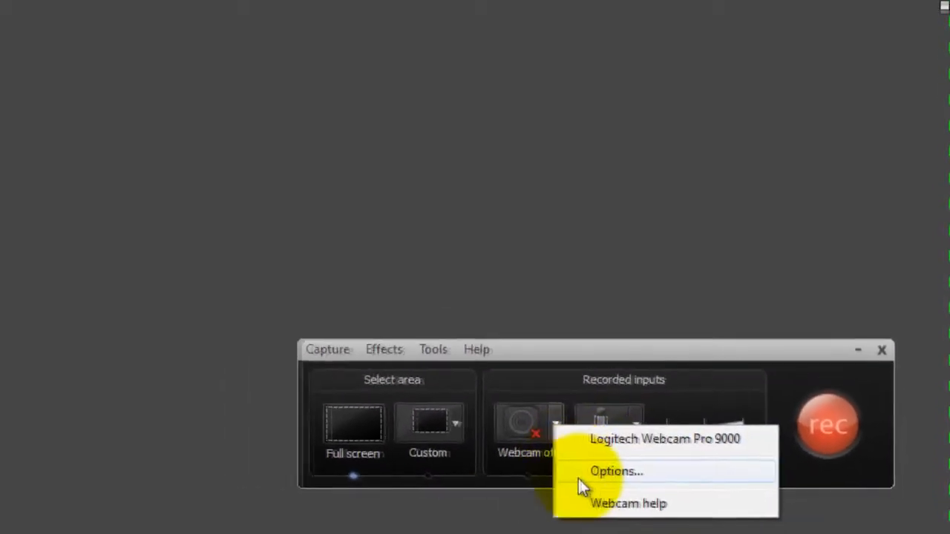
{"action": "left_click", "coordinate": [626, 479]}
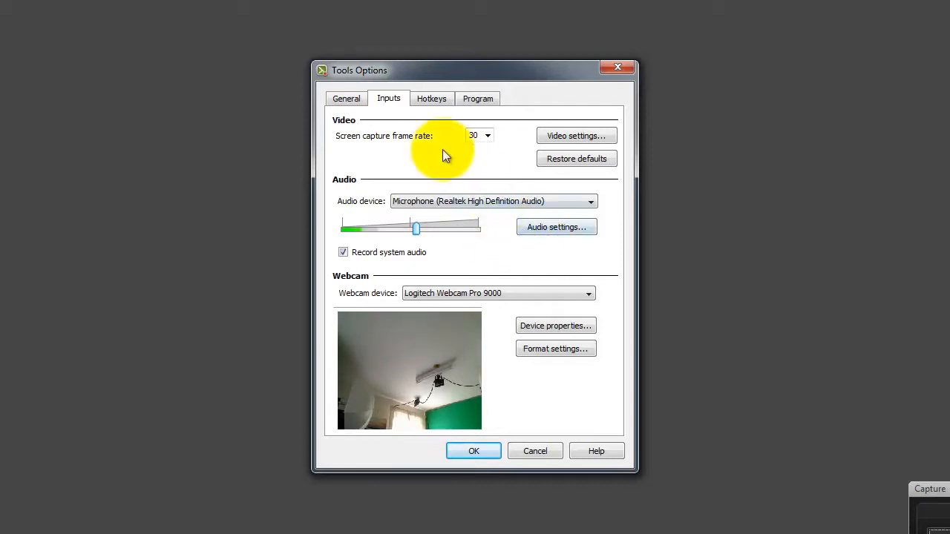
{"action": "left_click", "coordinate": [347, 103]}
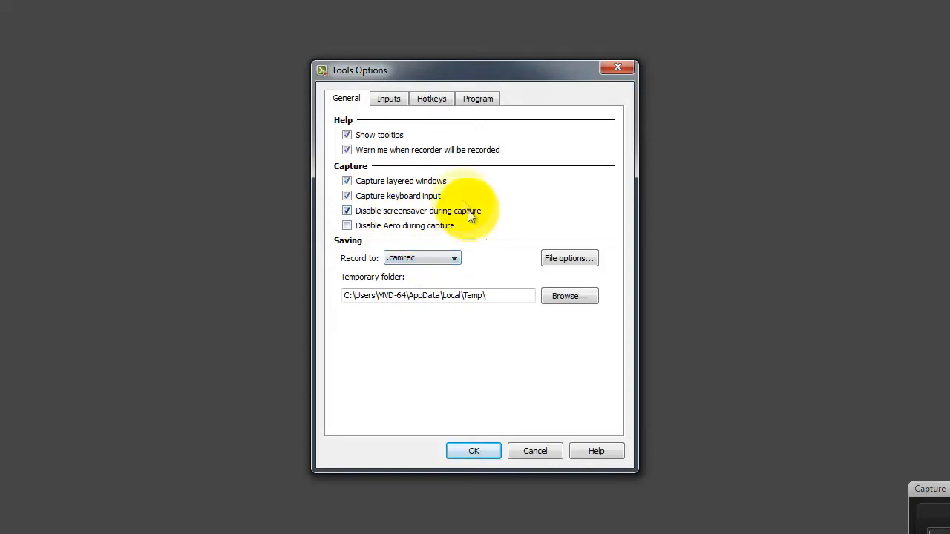
{"action": "left_click", "coordinate": [388, 98]}
{"action": "left_click", "coordinate": [427, 100]}
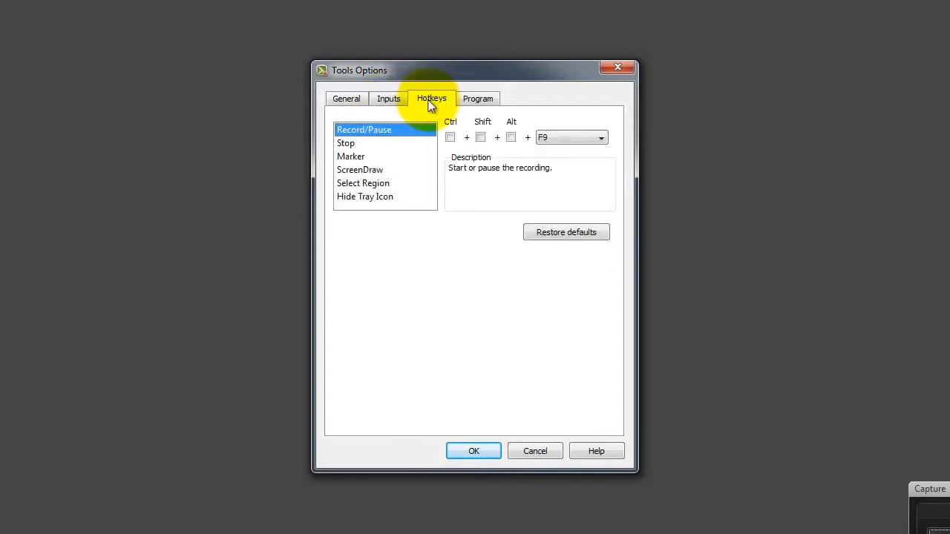
{"action": "left_click", "coordinate": [476, 106]}
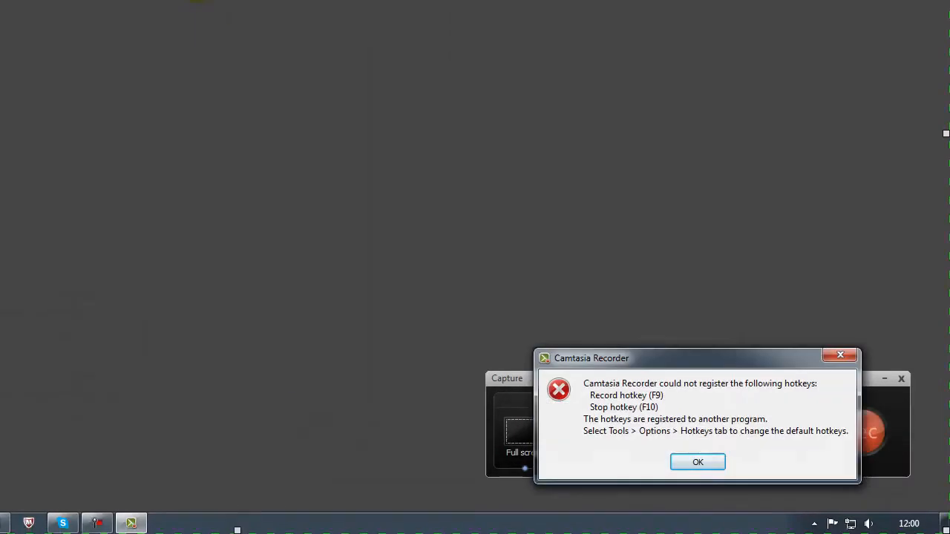
{"action": "left_click", "coordinate": [710, 463]}
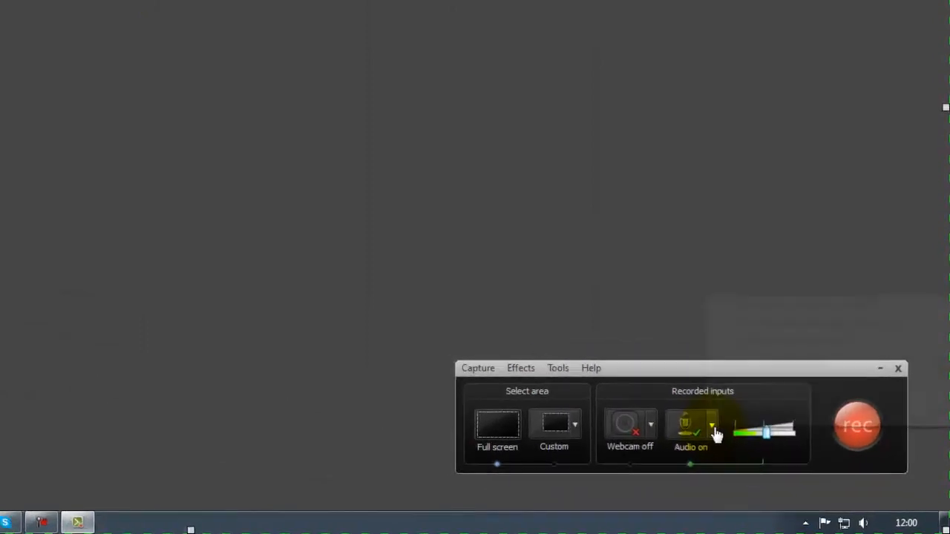
Step: Set the audio input to Do not record microphone, and switch it back to Microphone (Realtek High Definition Audio)
{"action": "left_click", "coordinate": [713, 431]}
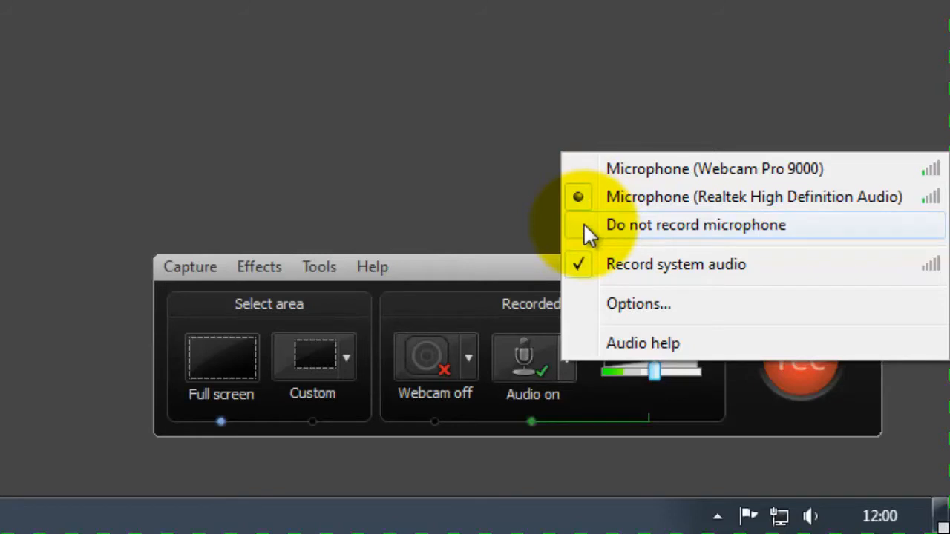
{"action": "left_click", "coordinate": [585, 224]}
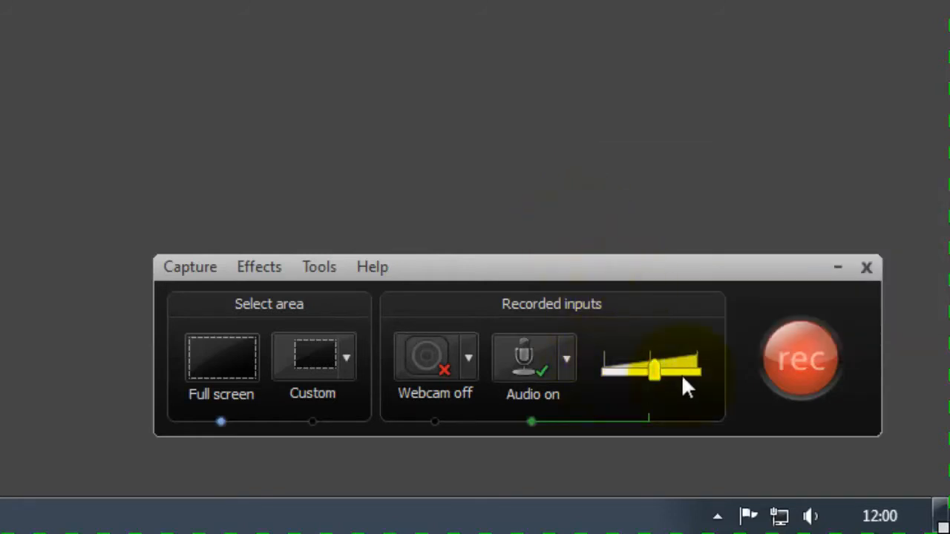
{"action": "left_click", "coordinate": [576, 360]}
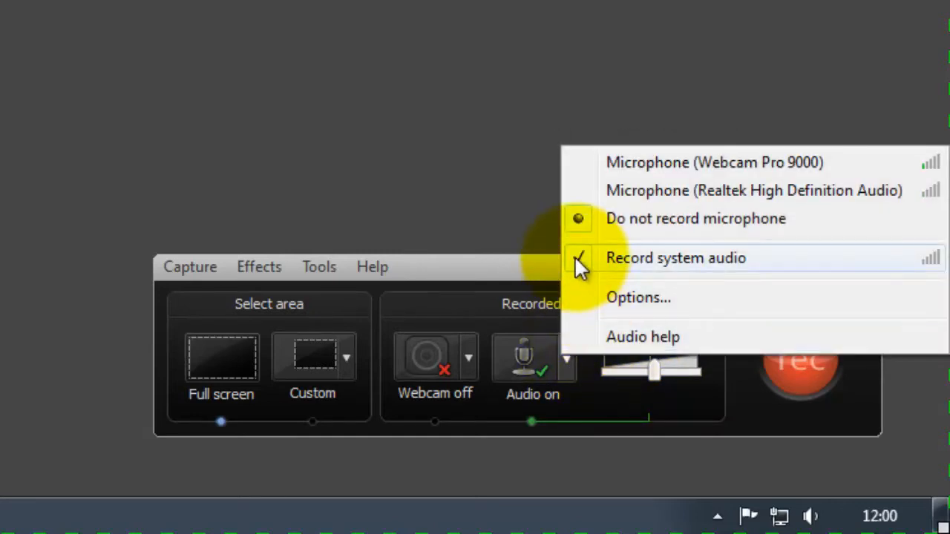
{"action": "left_click", "coordinate": [573, 215]}
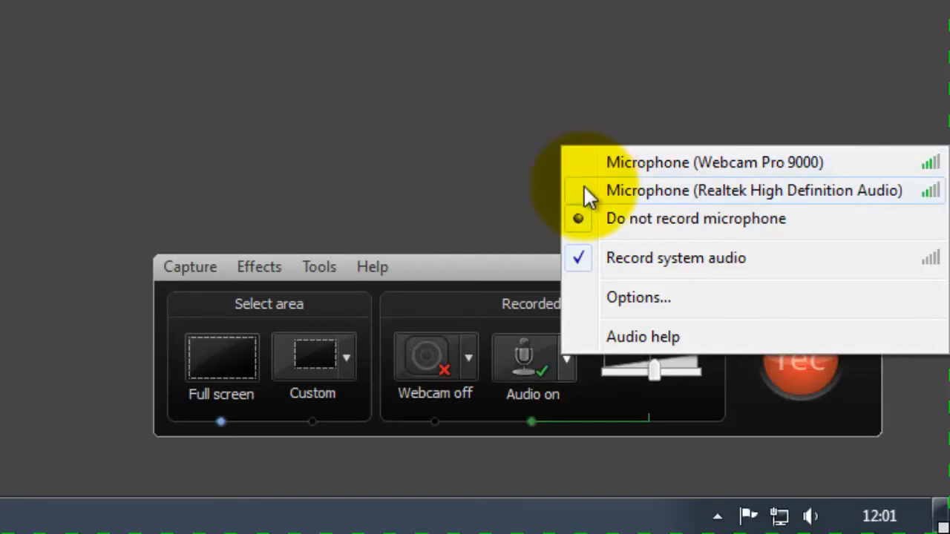
{"action": "left_click", "coordinate": [584, 191]}
Step: Open the audio input options and check which audio devices are available for recording
{"action": "left_click", "coordinate": [567, 361]}
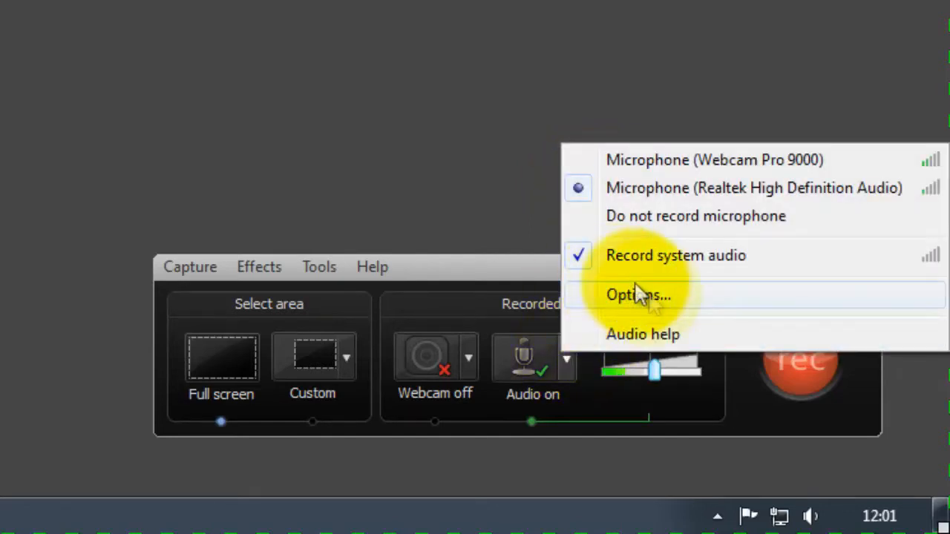
{"action": "left_click", "coordinate": [654, 311]}
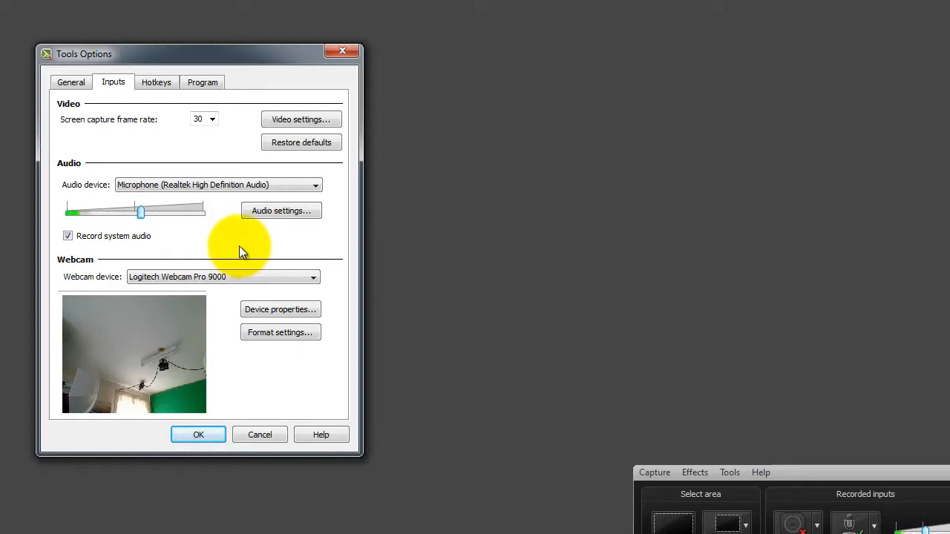
{"action": "left_click", "coordinate": [316, 187]}
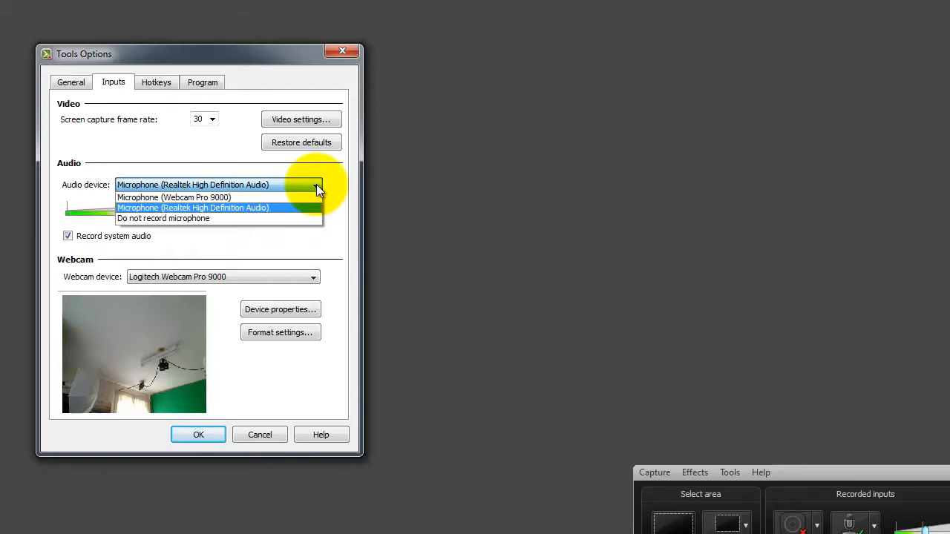
{"action": "left_click", "coordinate": [317, 187]}
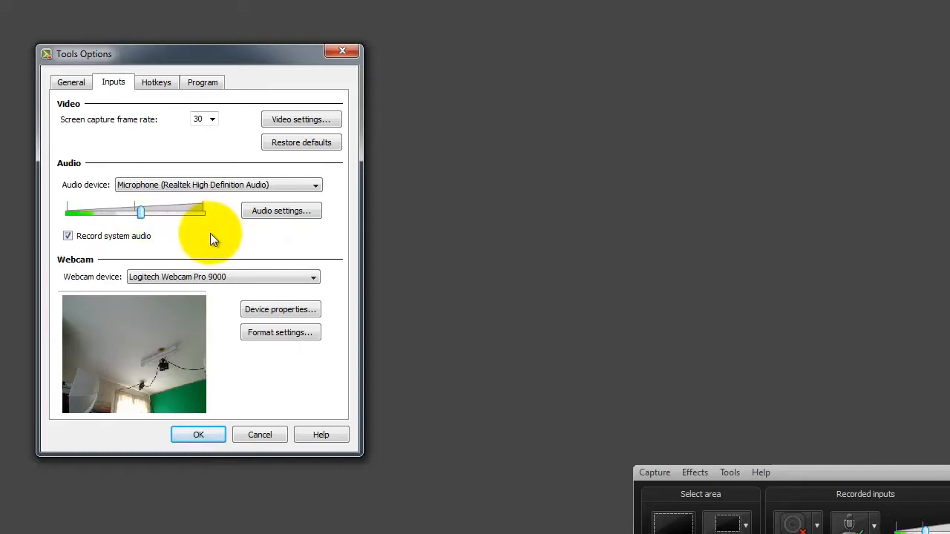
Step: Examine the available PCM attributes in the audio format settings and cancel without choosing another one
{"action": "left_click", "coordinate": [267, 215]}
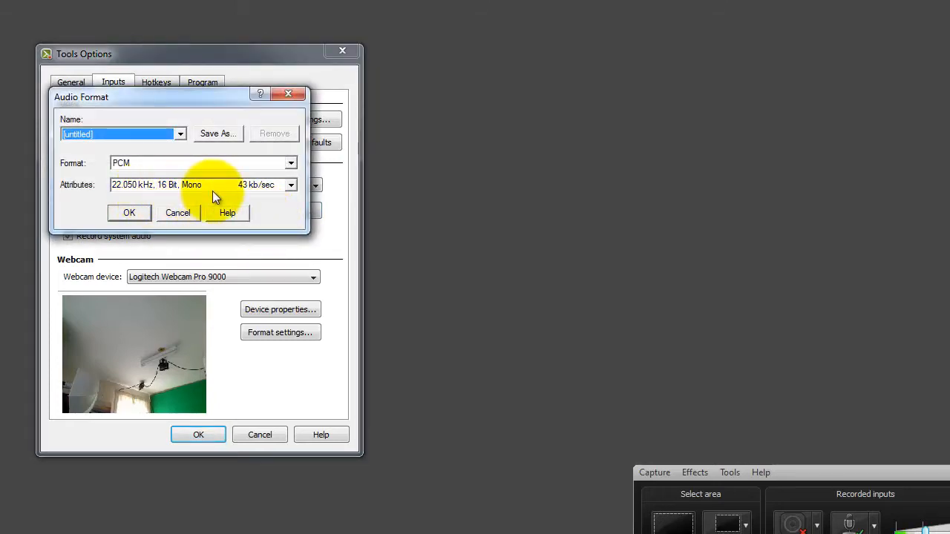
{"action": "left_click", "coordinate": [291, 185]}
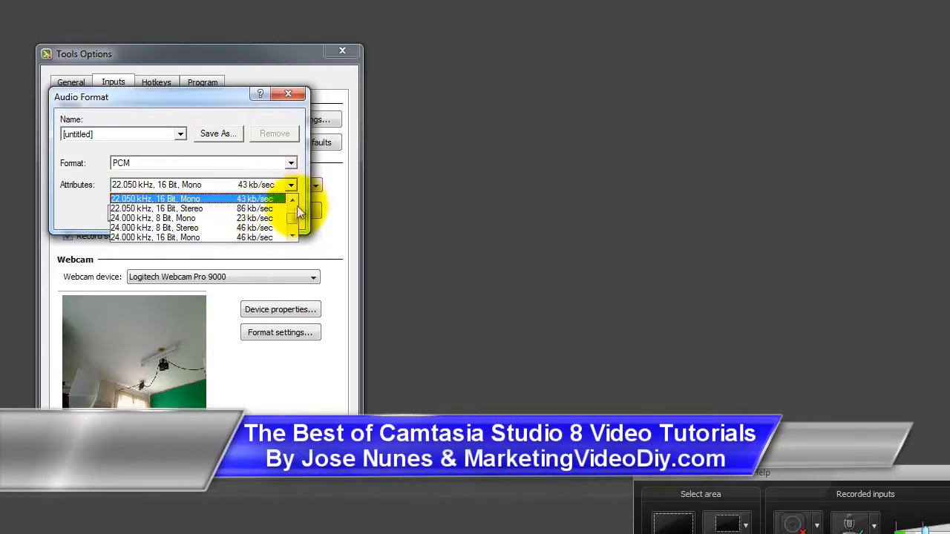
{"action": "left_click_drag", "start_coordinate": [290, 217], "coordinate": [301, 193]}
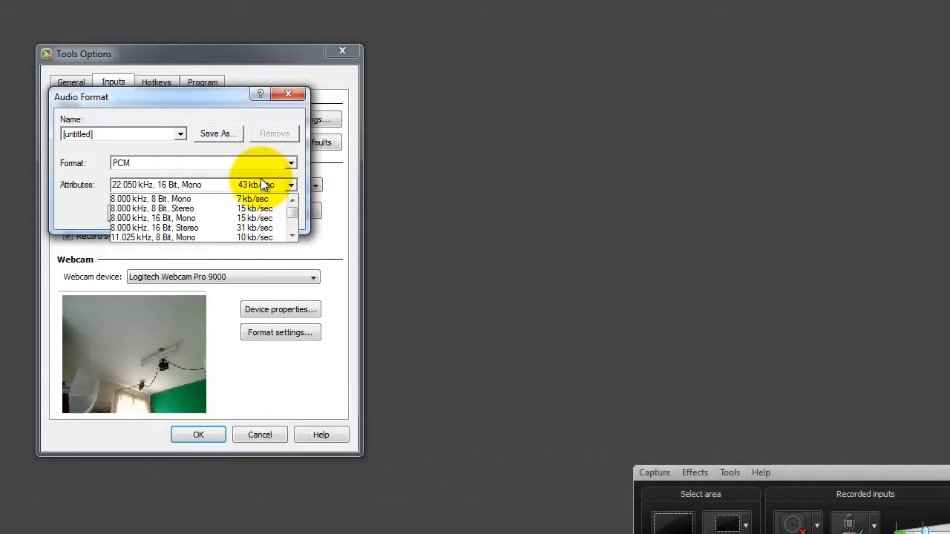
{"action": "left_click", "coordinate": [280, 95]}
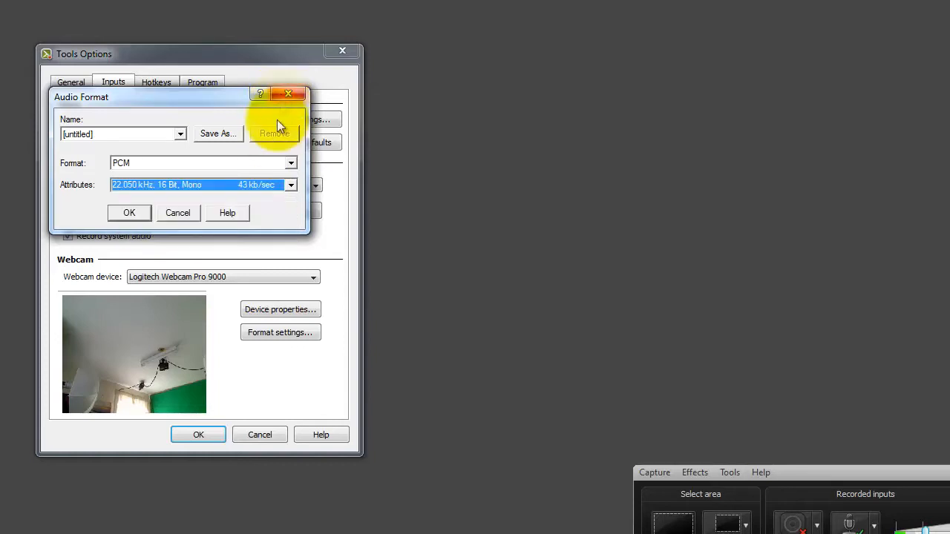
{"action": "left_click", "coordinate": [178, 213]}
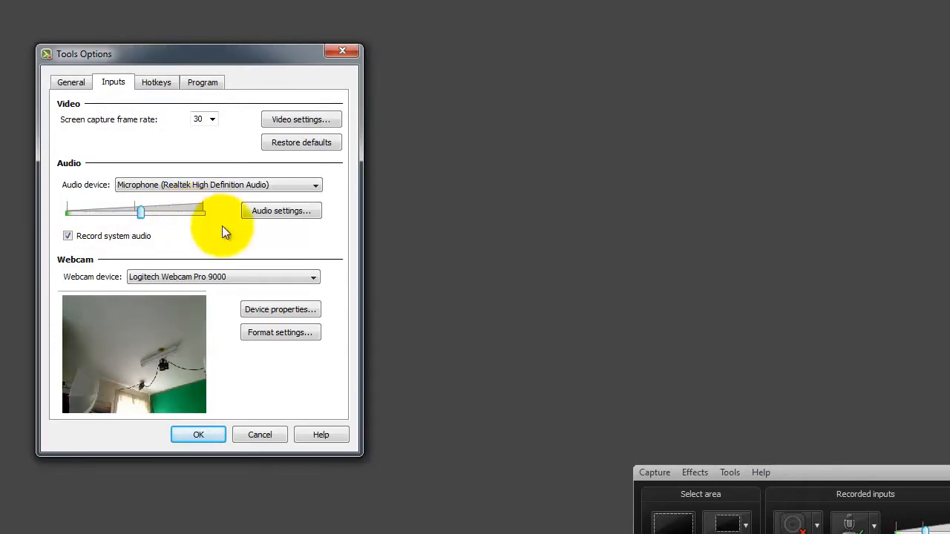
Step: Raise the microphone input level to slightly above its midpoint, close the options and dismiss the hotkey message
{"action": "left_click_drag", "start_coordinate": [141, 213], "coordinate": [188, 213]}
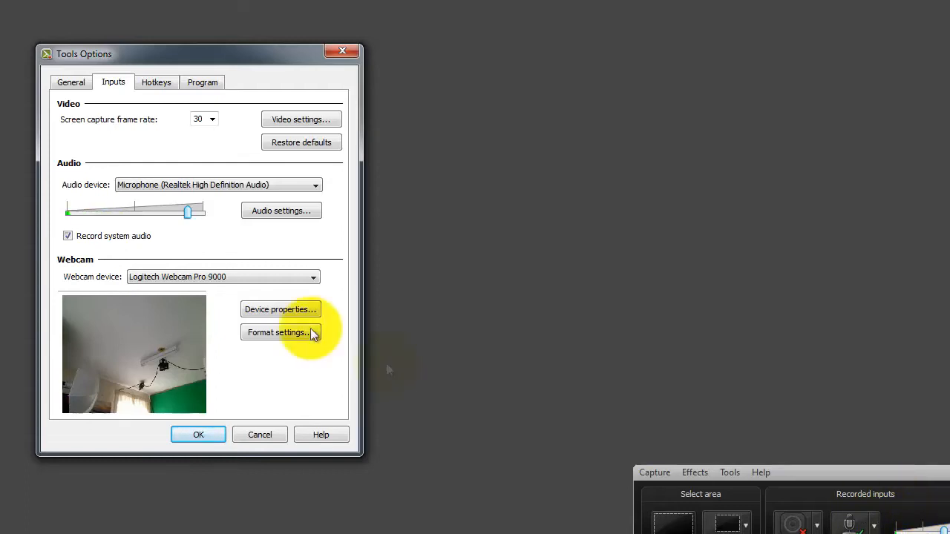
{"action": "left_click_drag", "start_coordinate": [188, 214], "coordinate": [153, 213]}
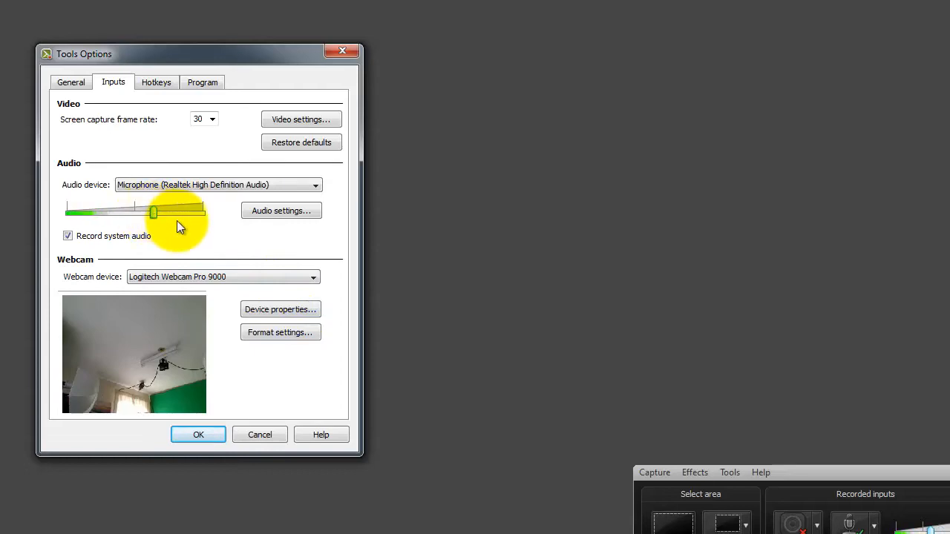
{"action": "left_click", "coordinate": [342, 50]}
{"action": "left_click", "coordinate": [852, 533]}
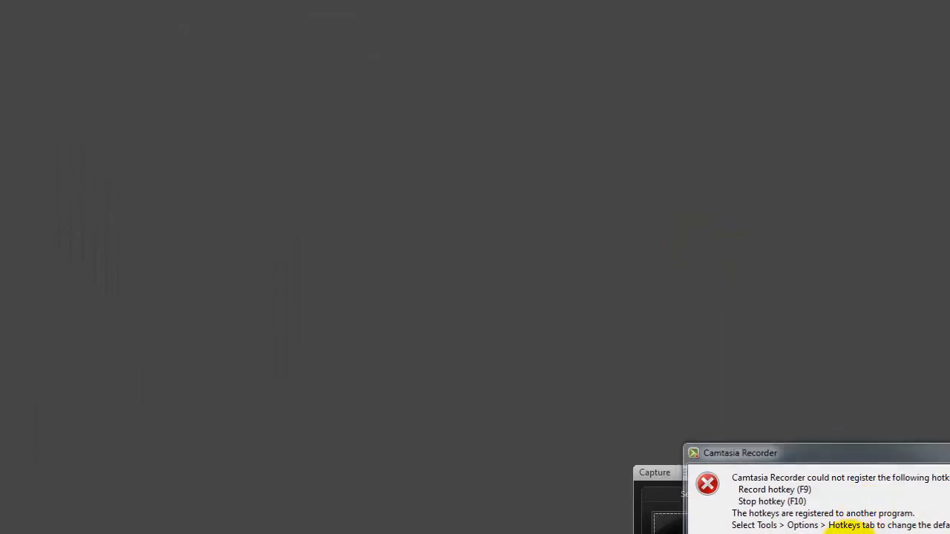
Step: Move the recorder window toward the middle of the desktop and examine the preset sizes for a custom recording area
{"action": "left_click_drag", "start_coordinate": [855, 469], "coordinate": [671, 380]}
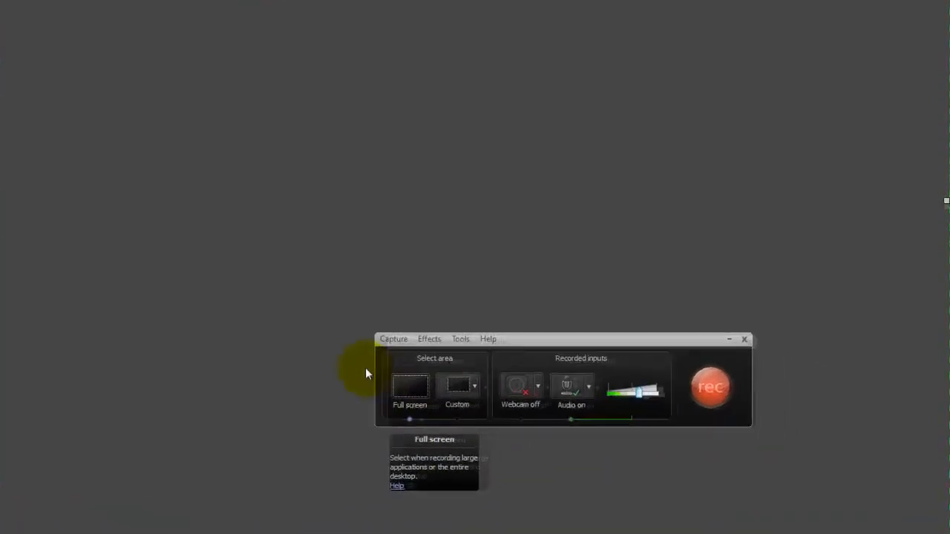
{"action": "left_click", "coordinate": [431, 380]}
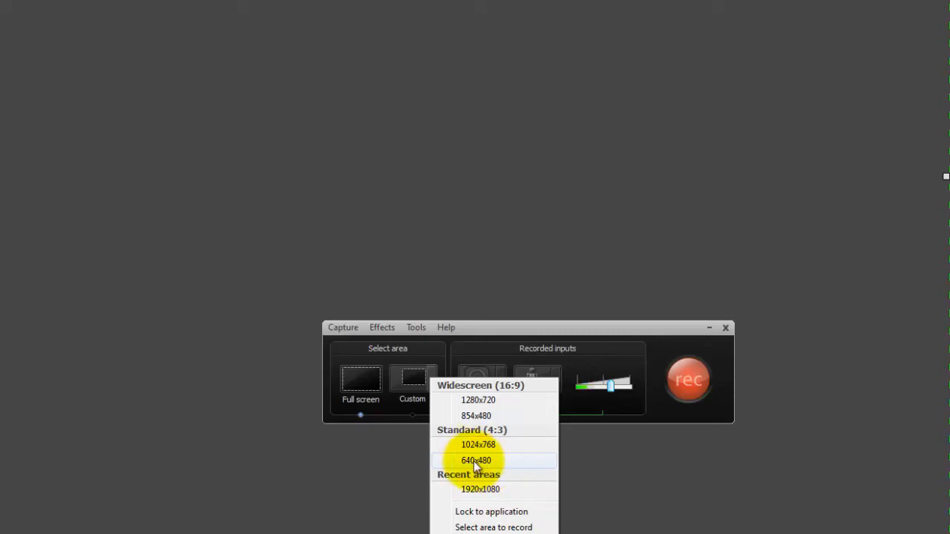
{"action": "left_click", "coordinate": [464, 277]}
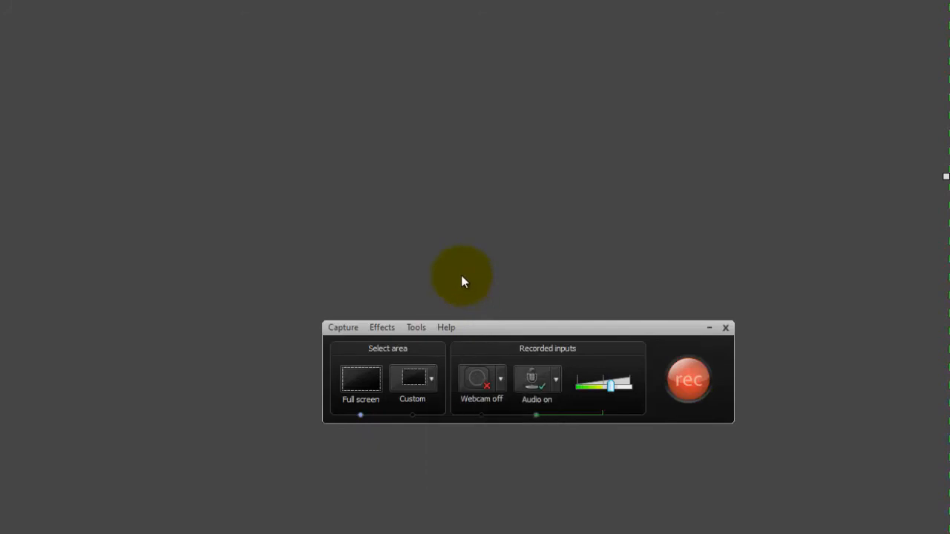